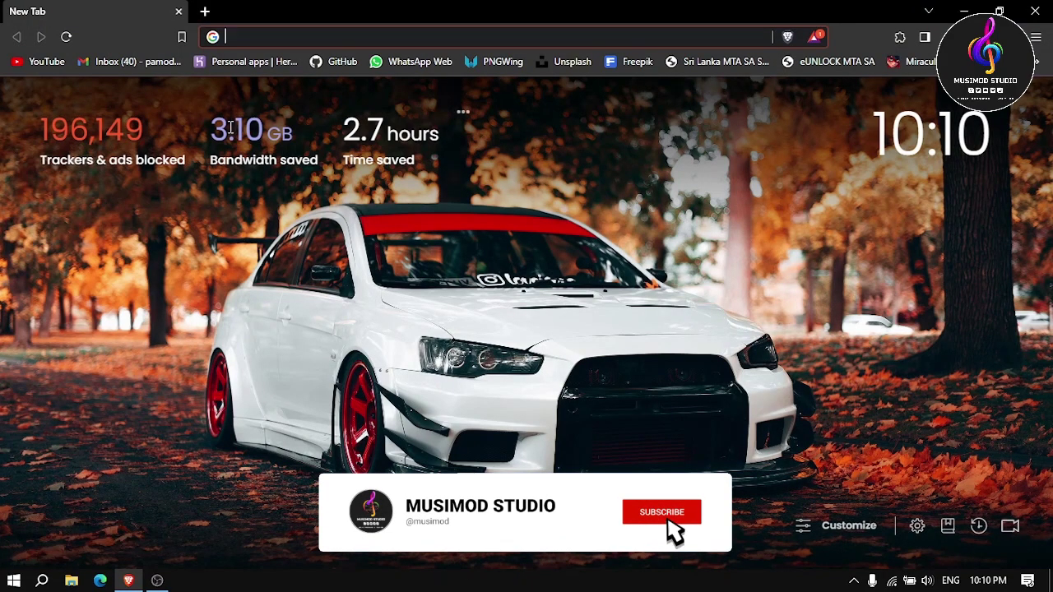
# Step: In ChatGPT, send 'hi', then 'Write a rap about Gamin', and select the rap reply's lyrics
pyautogui.click(397, 38)
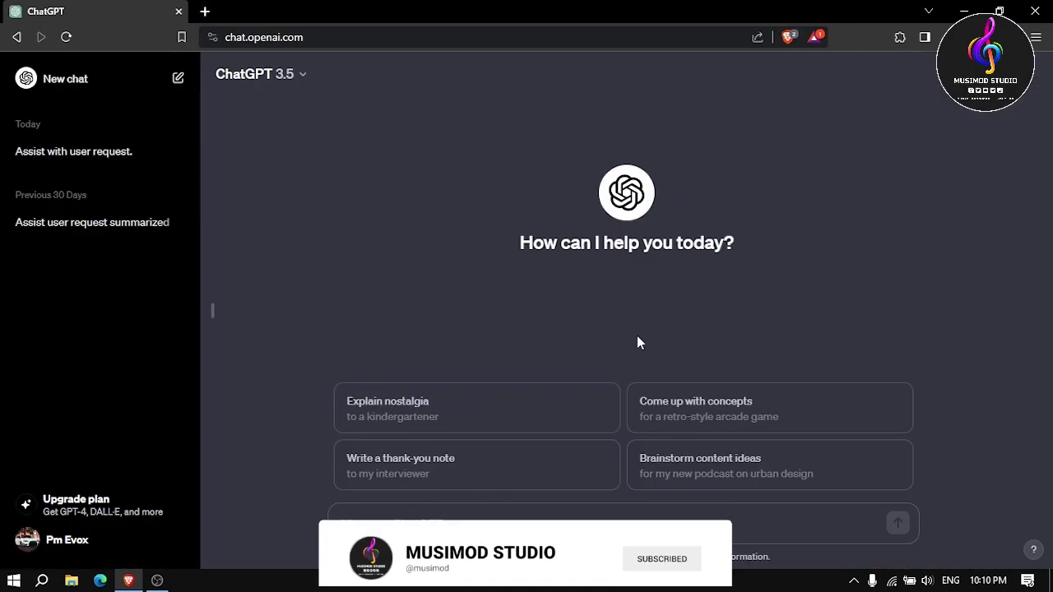
pyautogui.write('hi')
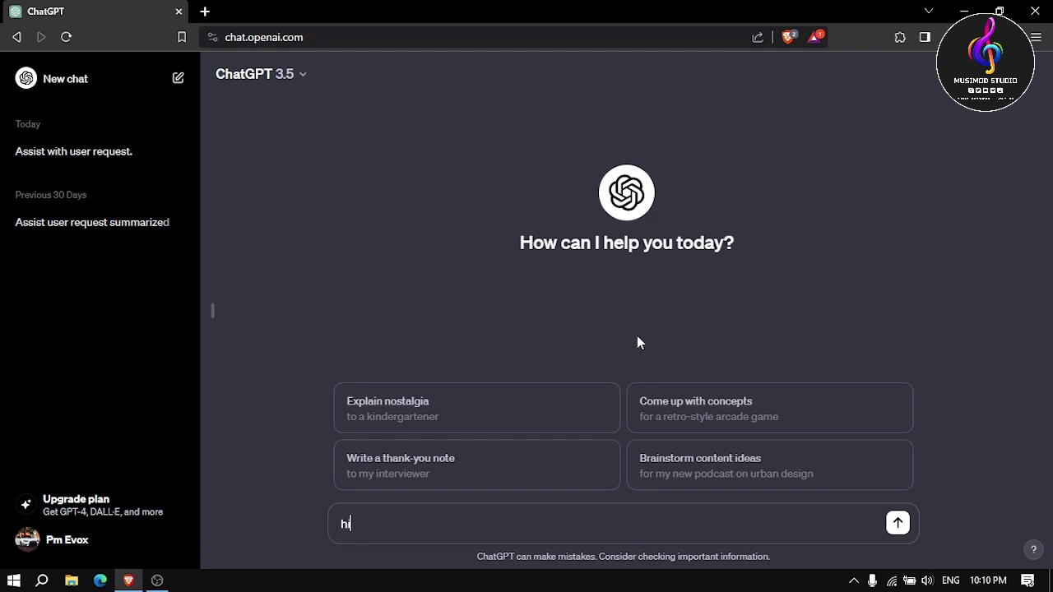
pyautogui.press('Return')
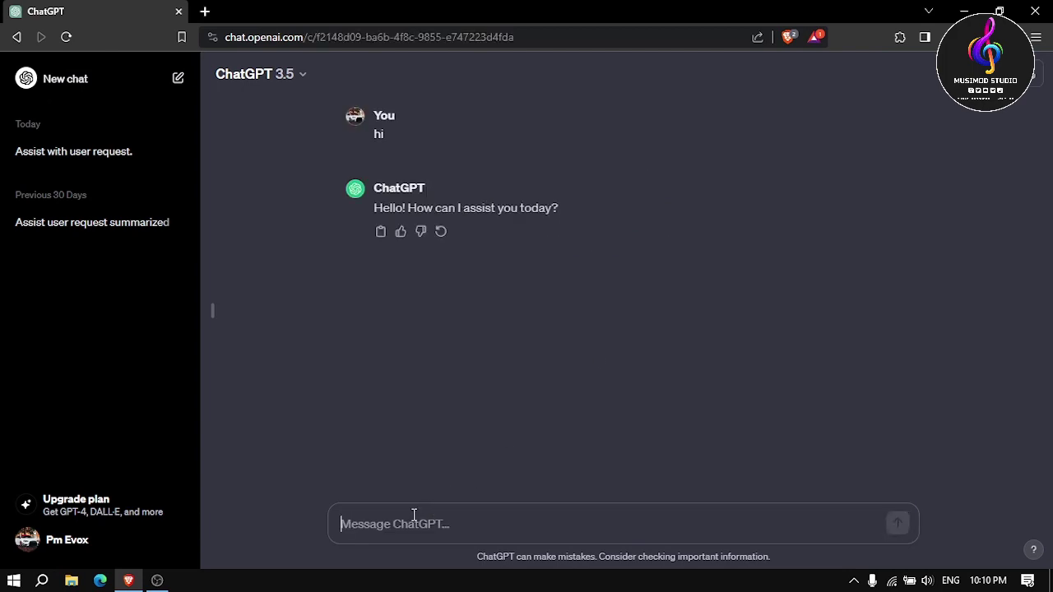
pyautogui.write('W')
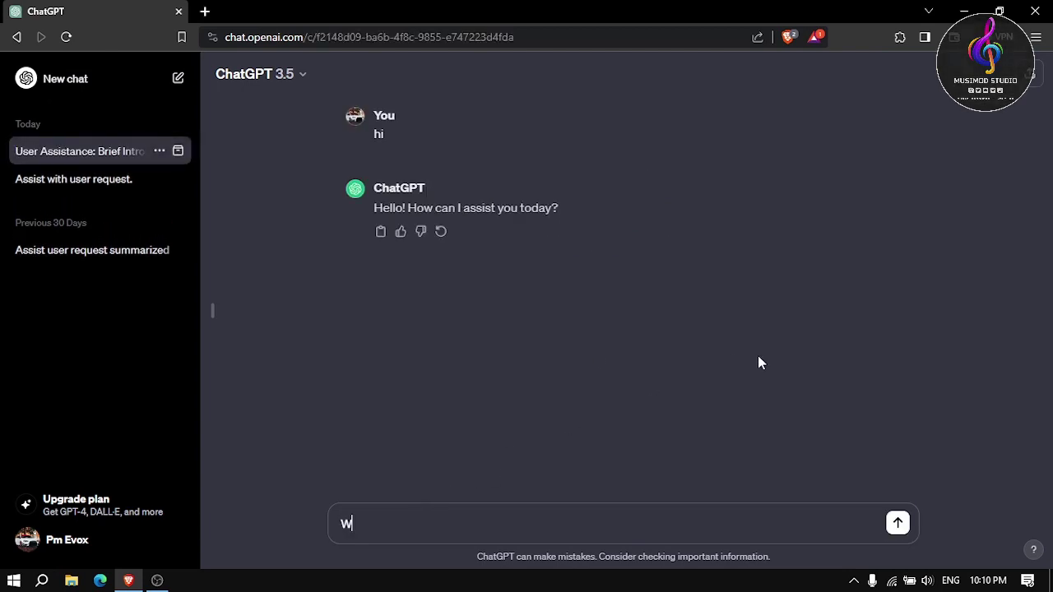
pyautogui.write('rite a rap about')
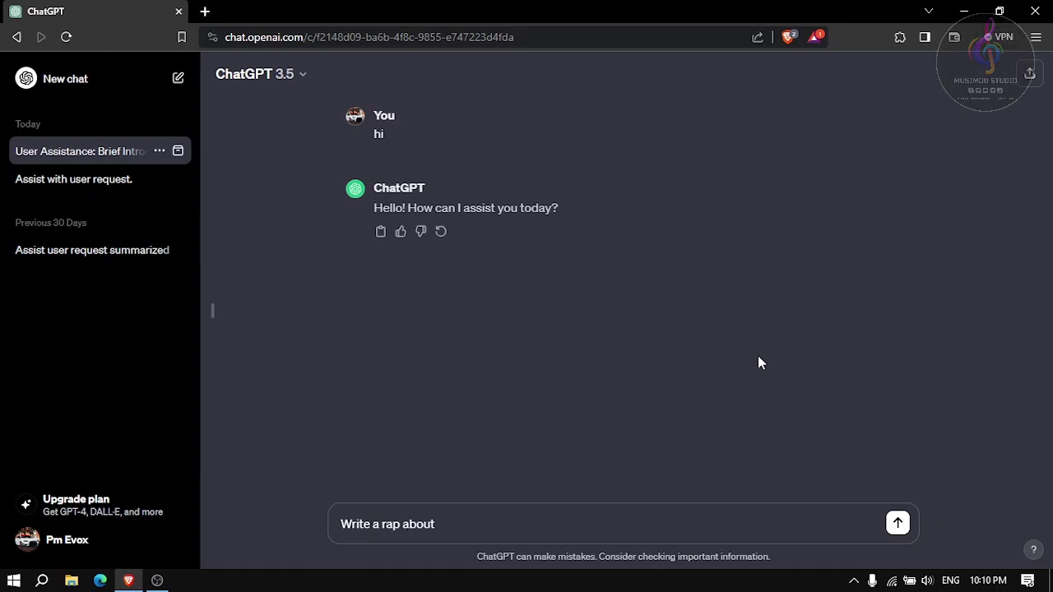
pyautogui.write(' Gaming')
pyautogui.press('Return')
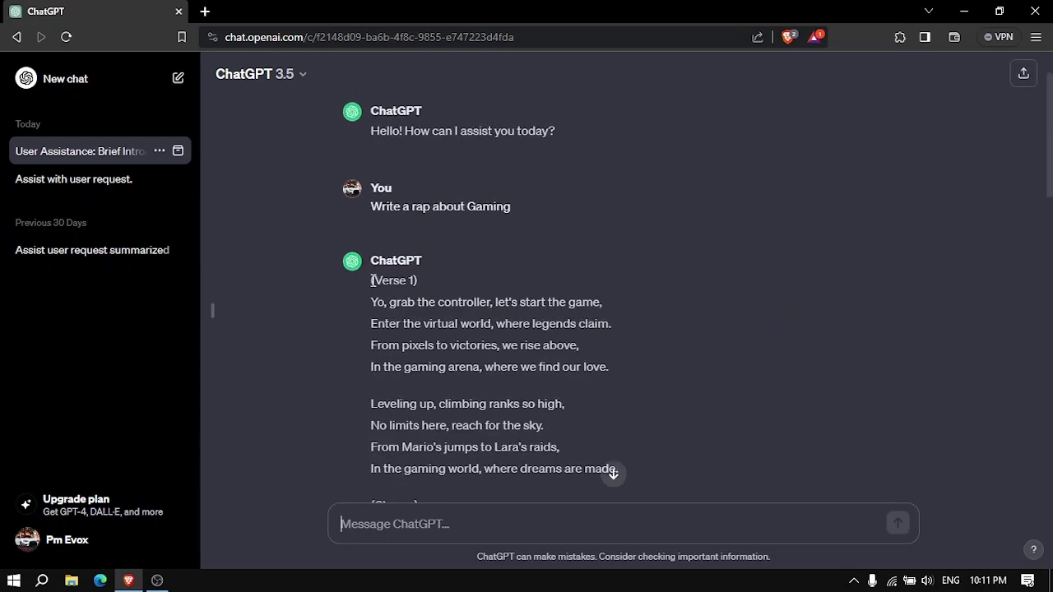
pyautogui.moveTo(372, 280); pyautogui.dragTo(528, 450)
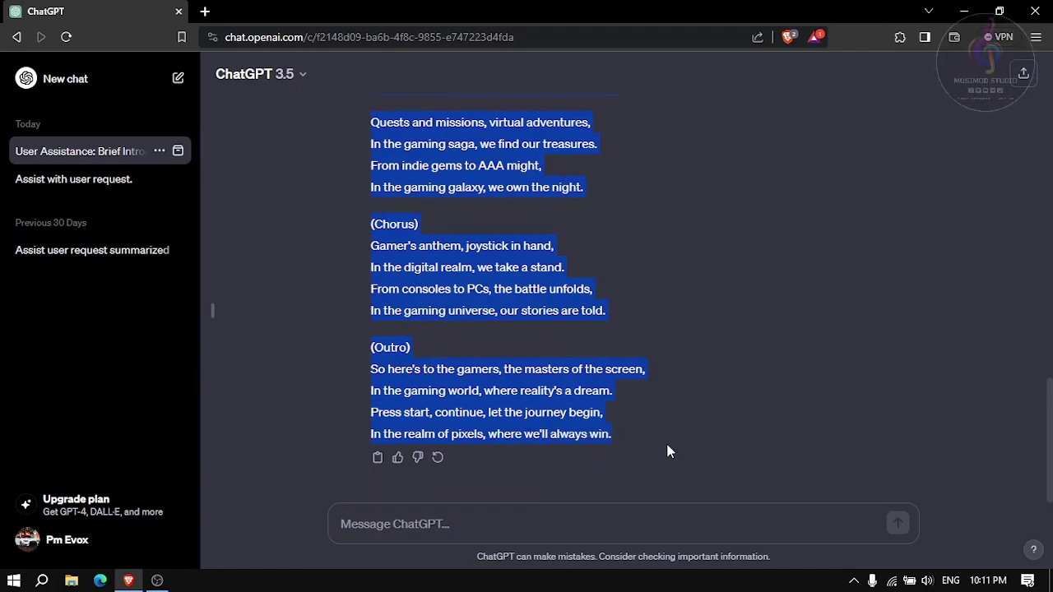
# Step: Go to suno.ai in a new tab and launch the song maker at app.suno.ai
pyautogui.click(203, 12)
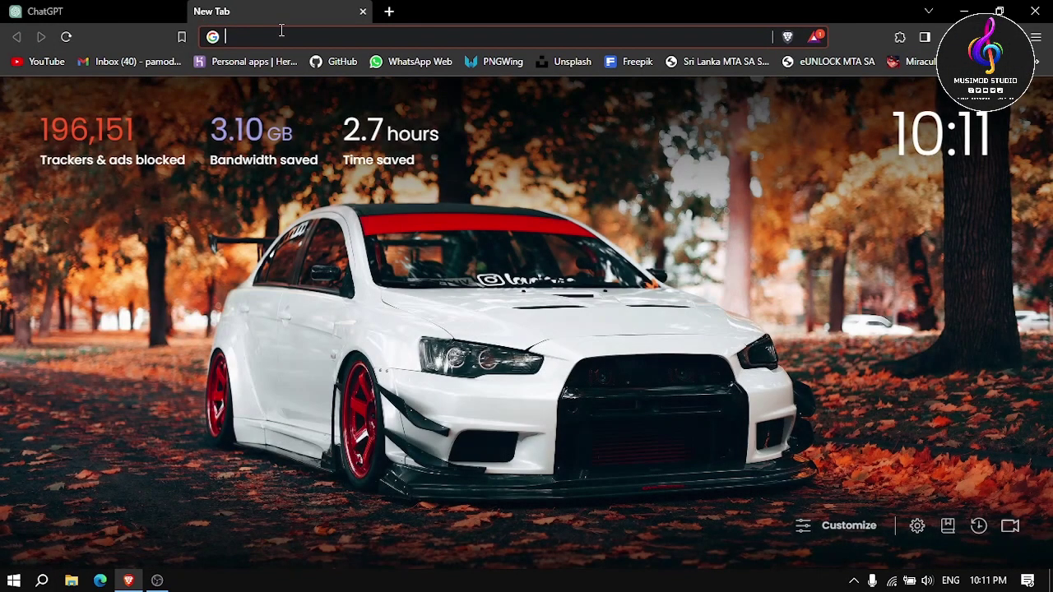
pyautogui.write('s')
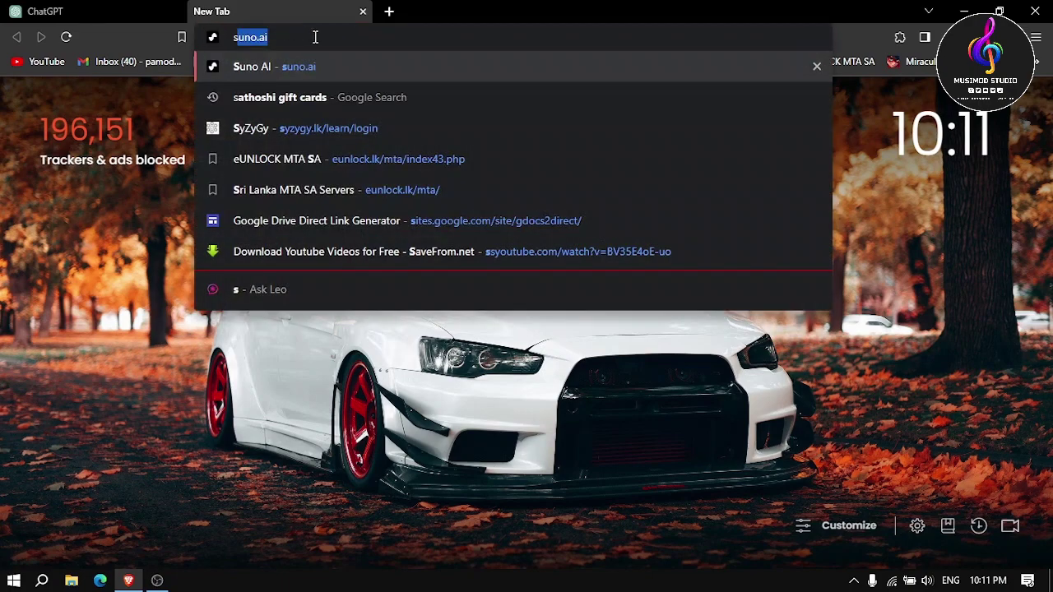
pyautogui.write('uno')
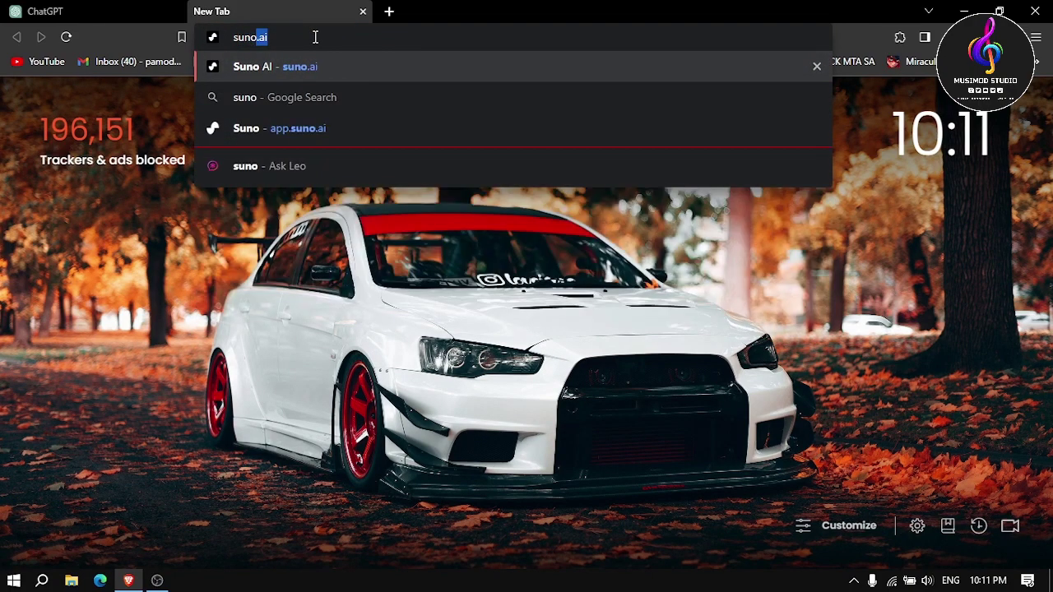
pyautogui.write('.ai')
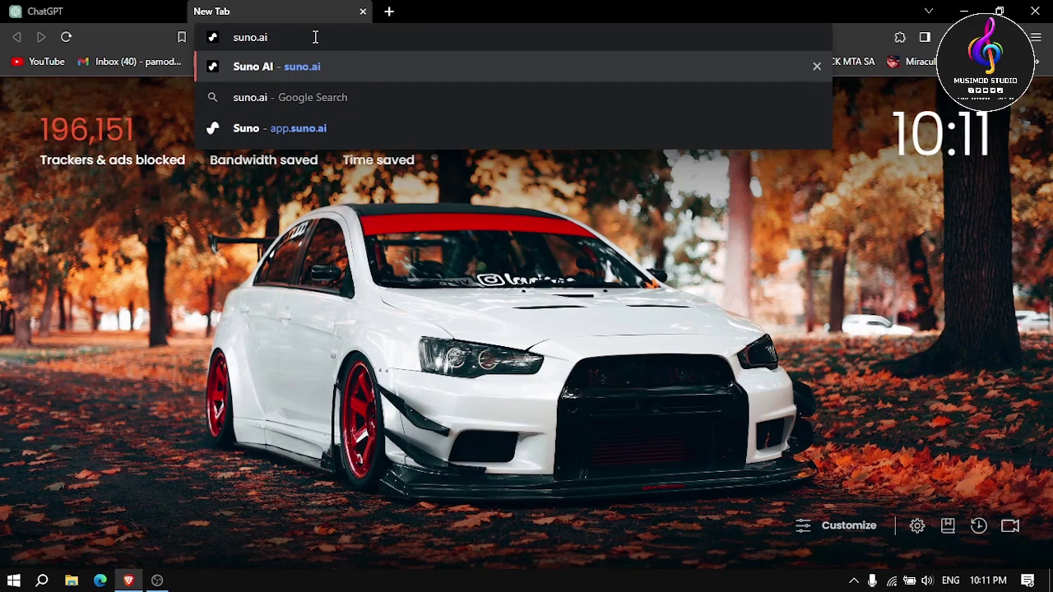
pyautogui.press('Return')
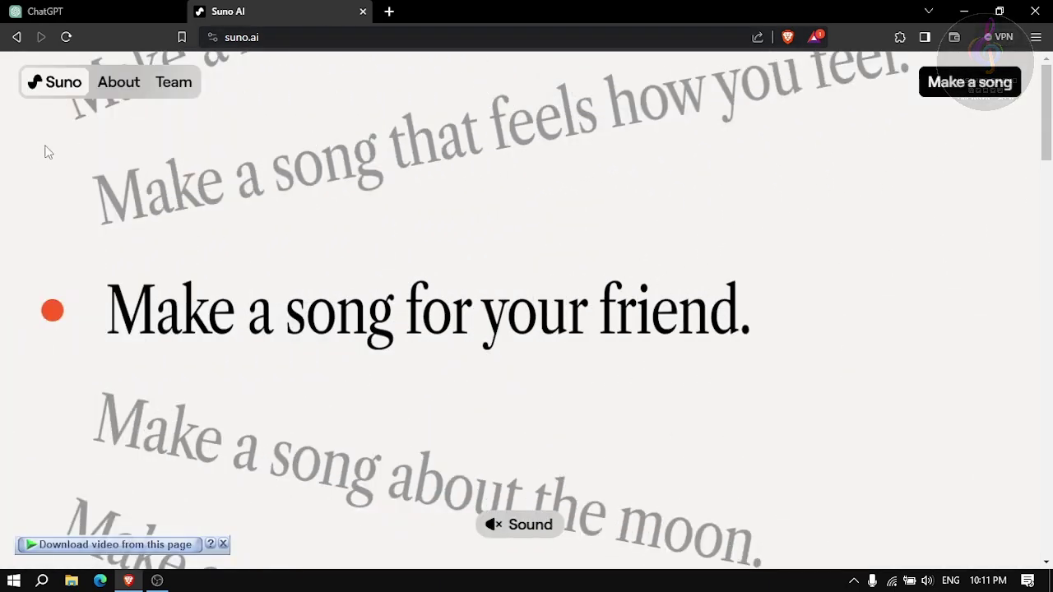
pyautogui.scroll(-5, 346, 197)
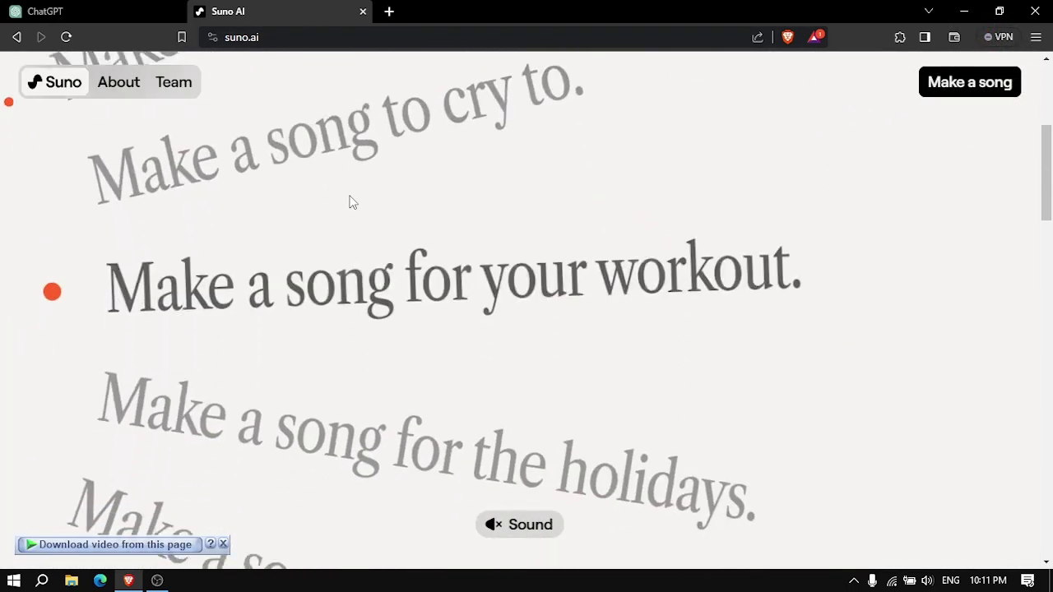
pyautogui.scroll(-2, 350, 202)
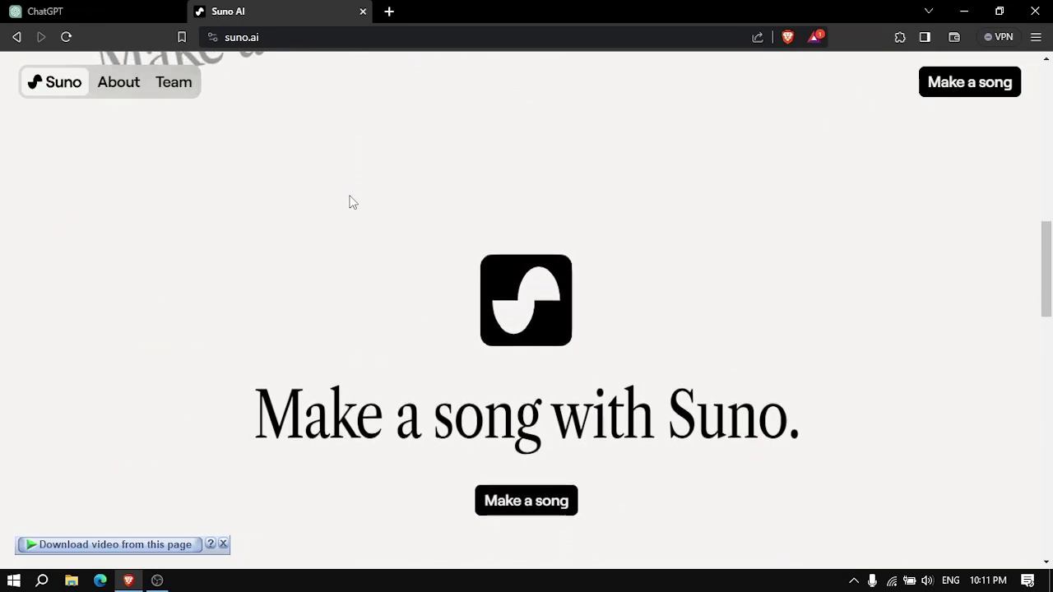
pyautogui.click(503, 504)
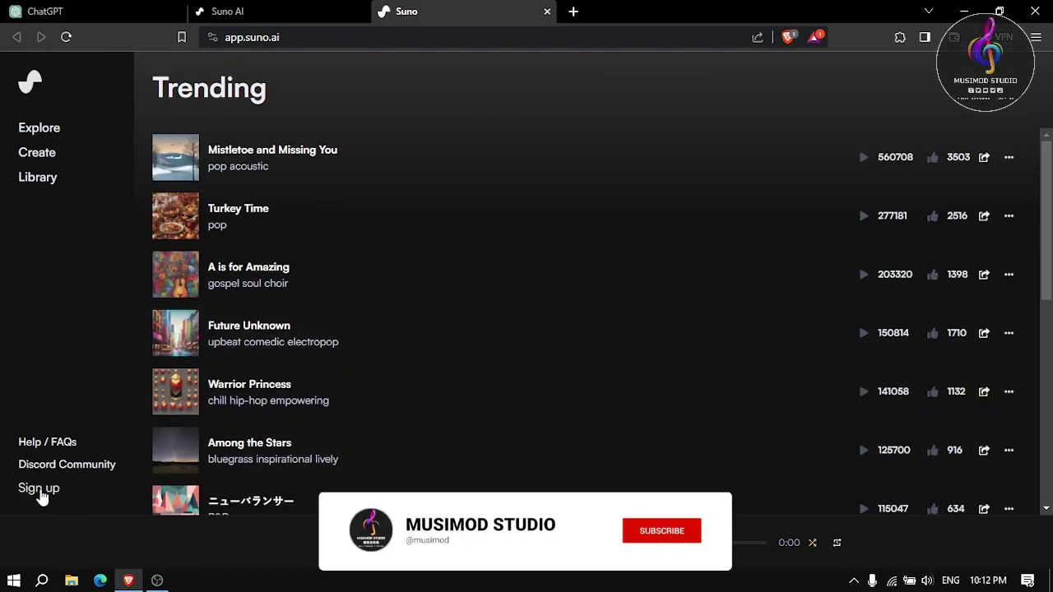
# Step: Sign up for Suno using a Google account, leaving 50 credits available
pyautogui.click(40, 489)
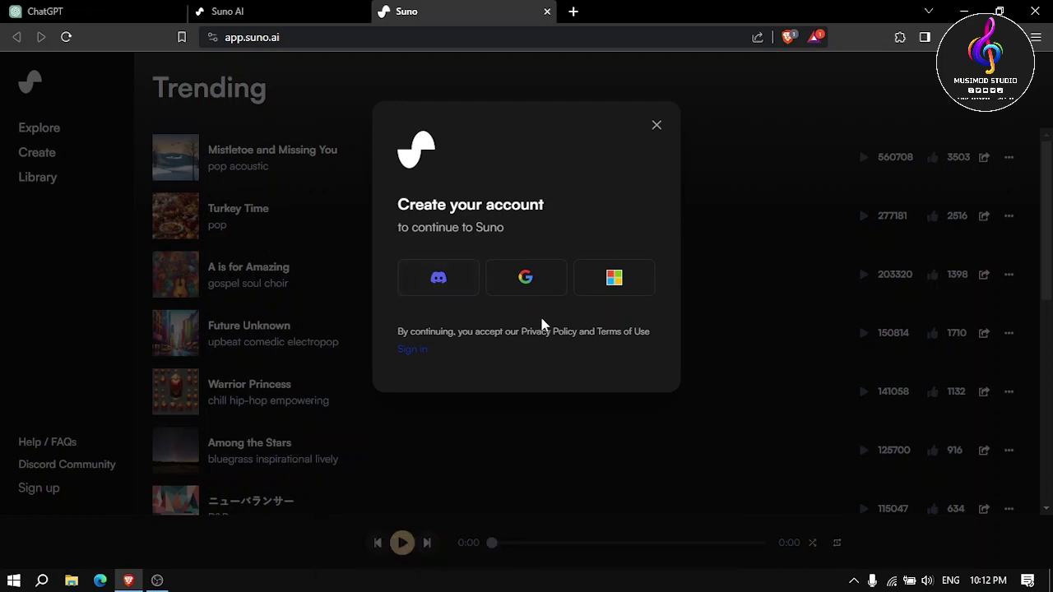
pyautogui.click(533, 287)
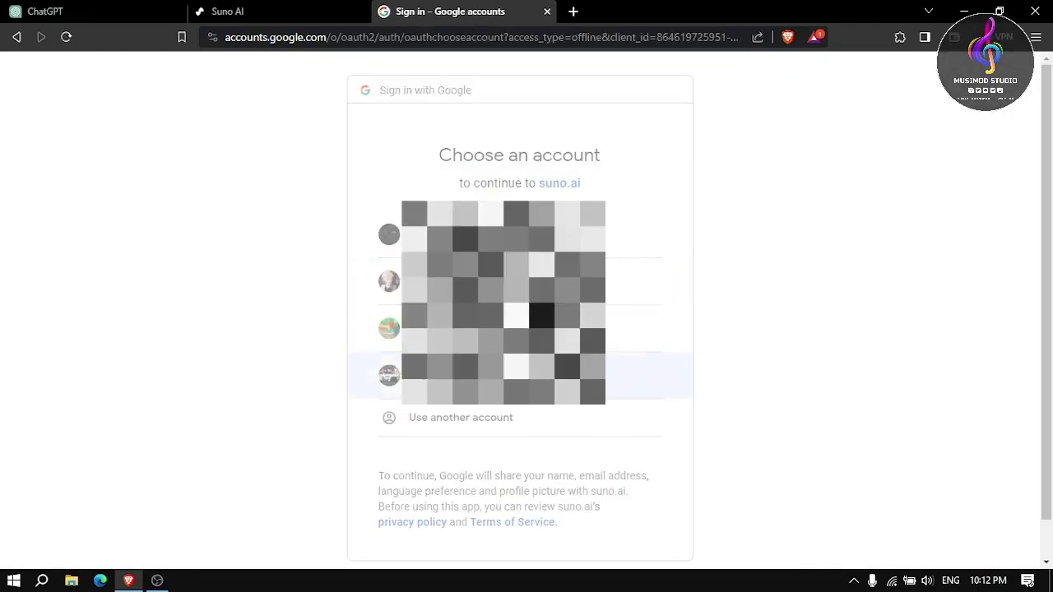
pyautogui.click(411, 369)
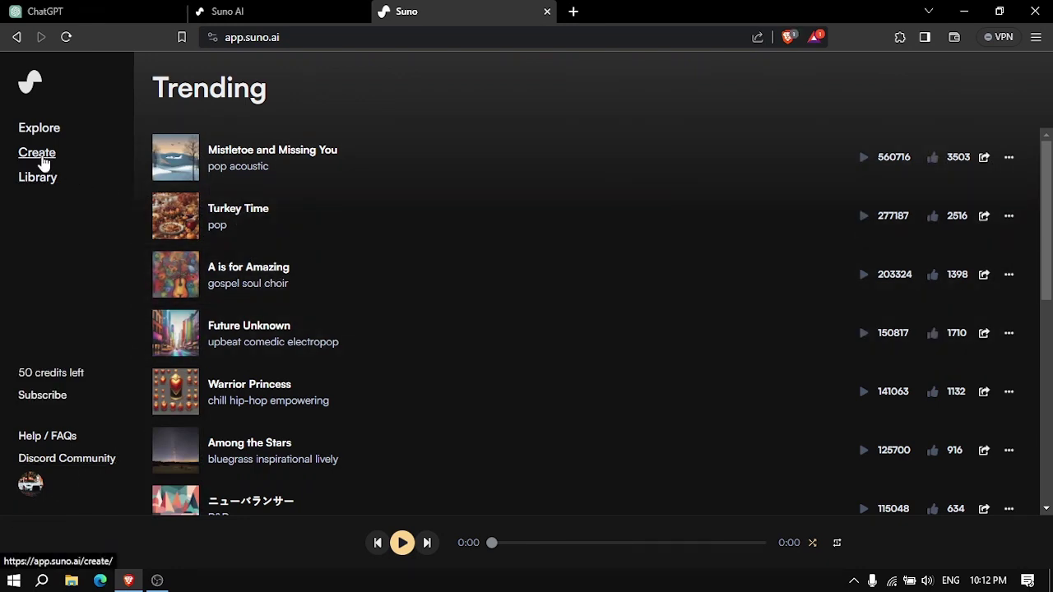
# Step: On the Create page, turn on Custom Mode and paste the copied Gaming rap lyrics
pyautogui.click(41, 161)
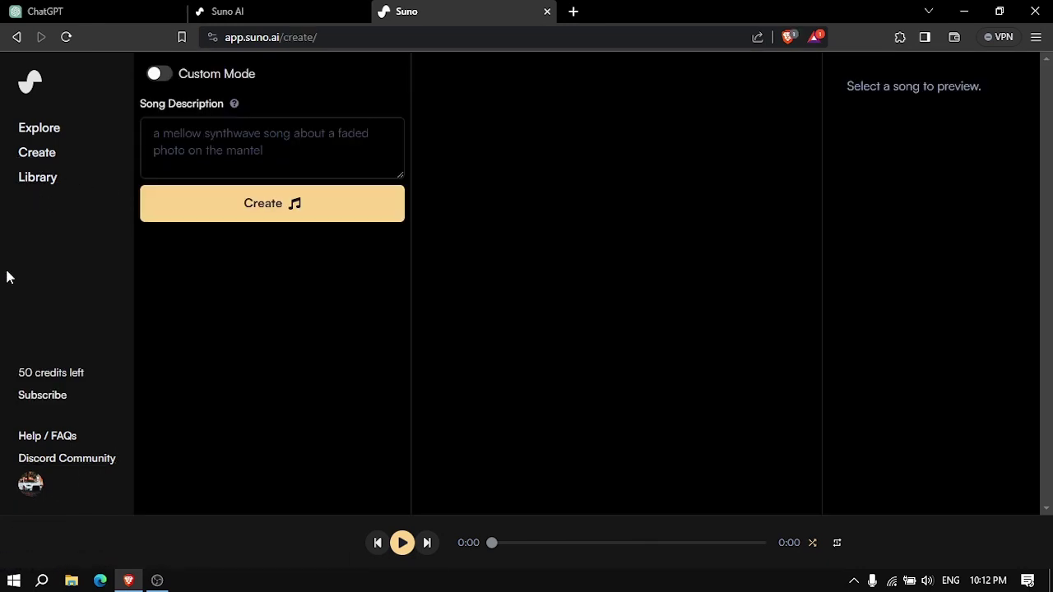
pyautogui.click(163, 75)
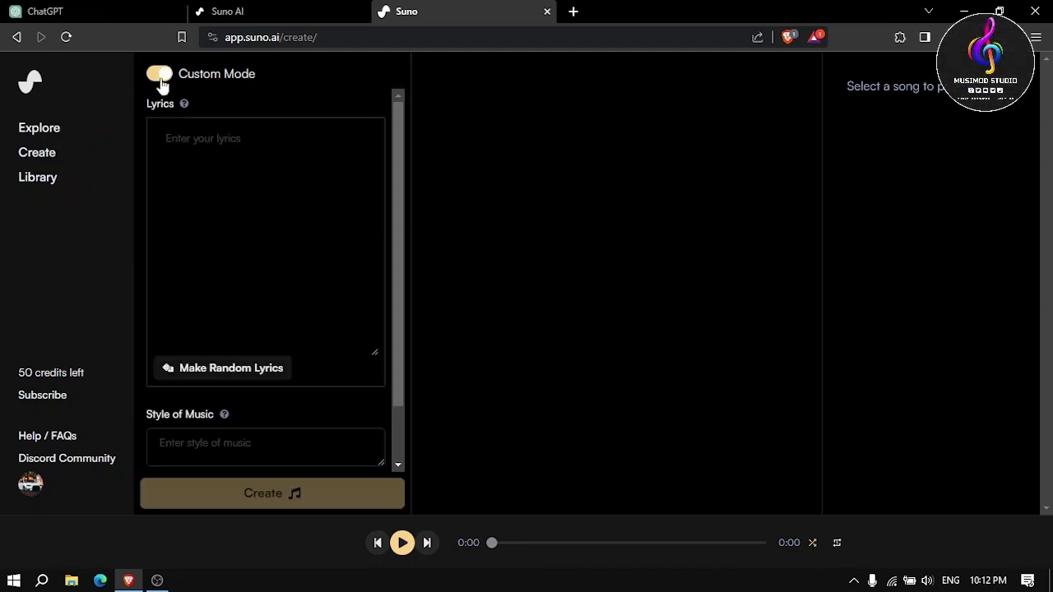
pyautogui.click(160, 148)
pyautogui.rightClick(165, 148)
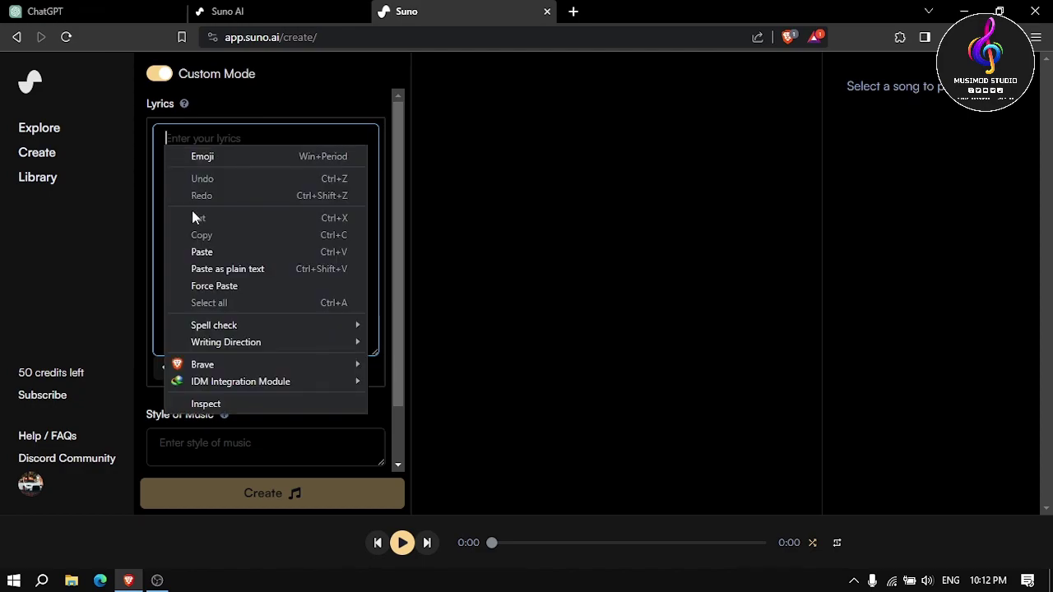
pyautogui.click(200, 250)
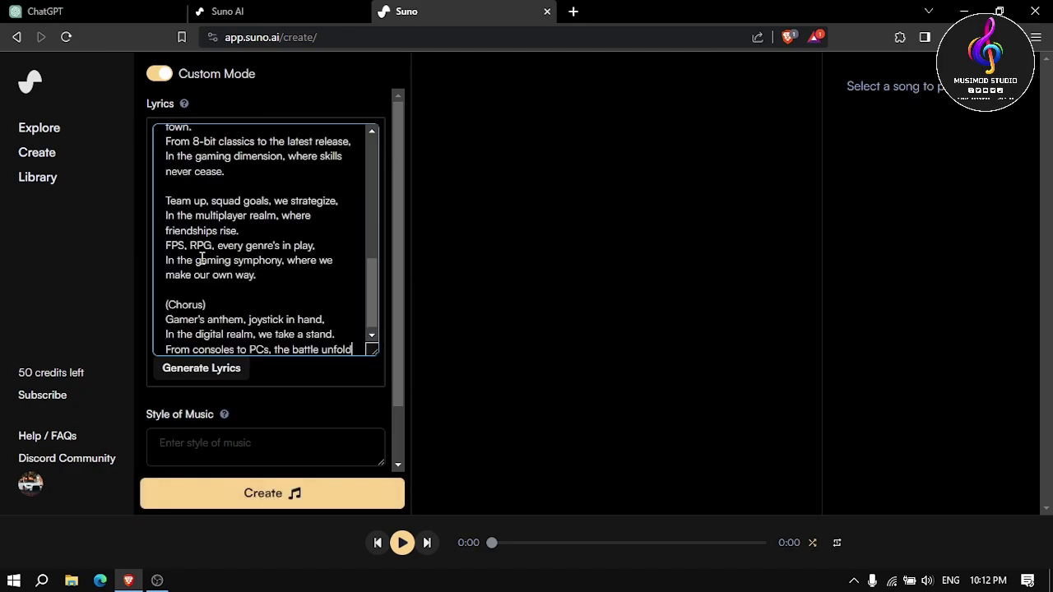
pyautogui.scroll(10, 202, 257)
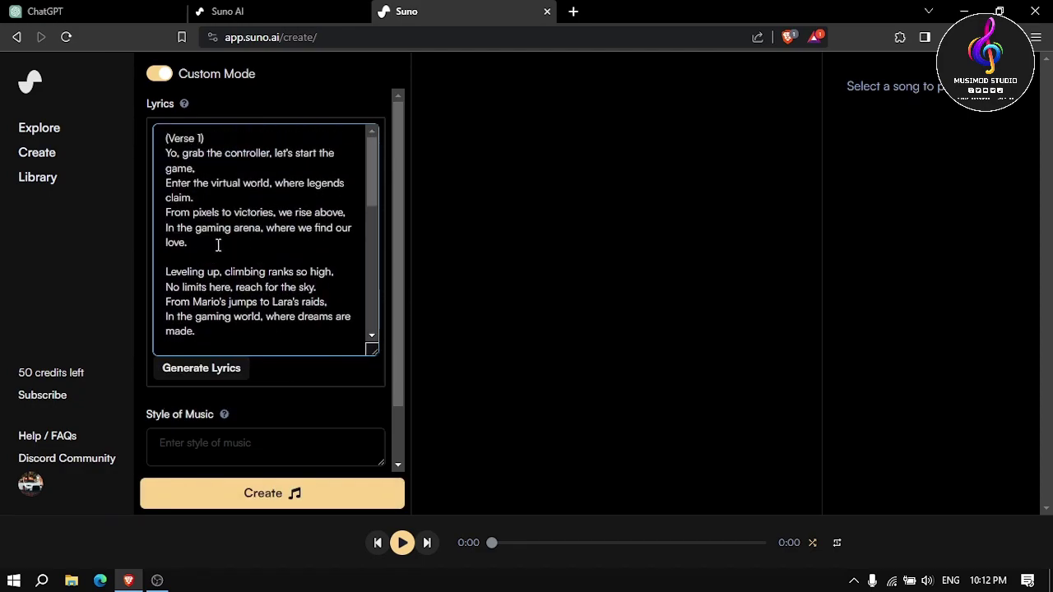
pyautogui.scroll(-5, 223, 243)
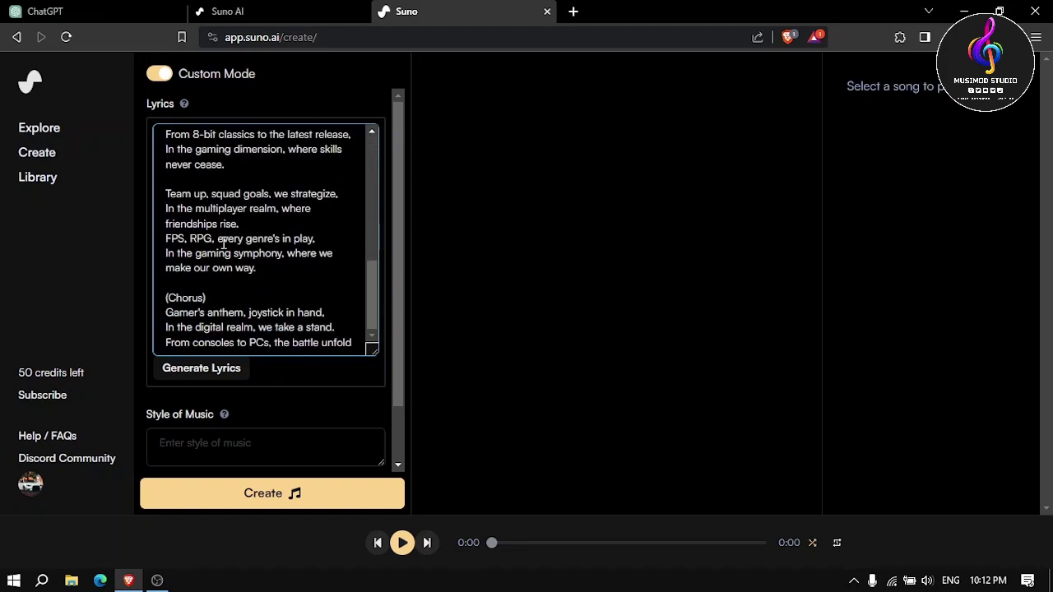
# Step: Set Style of Music to 'Rap with a Trap beat' and create the songs
pyautogui.click(207, 454)
pyautogui.write('T')
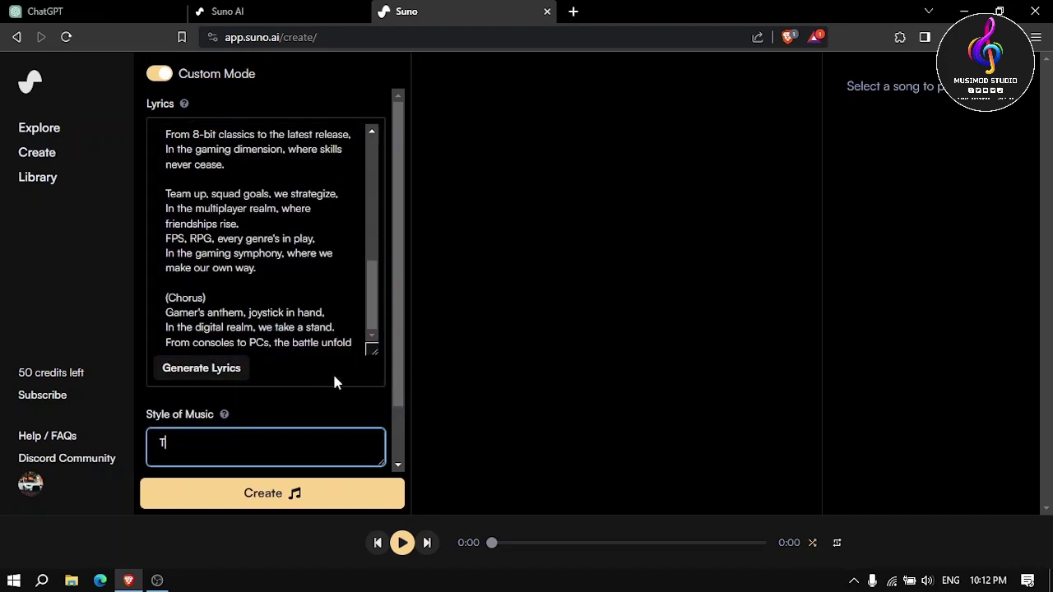
pyautogui.write('rap ')
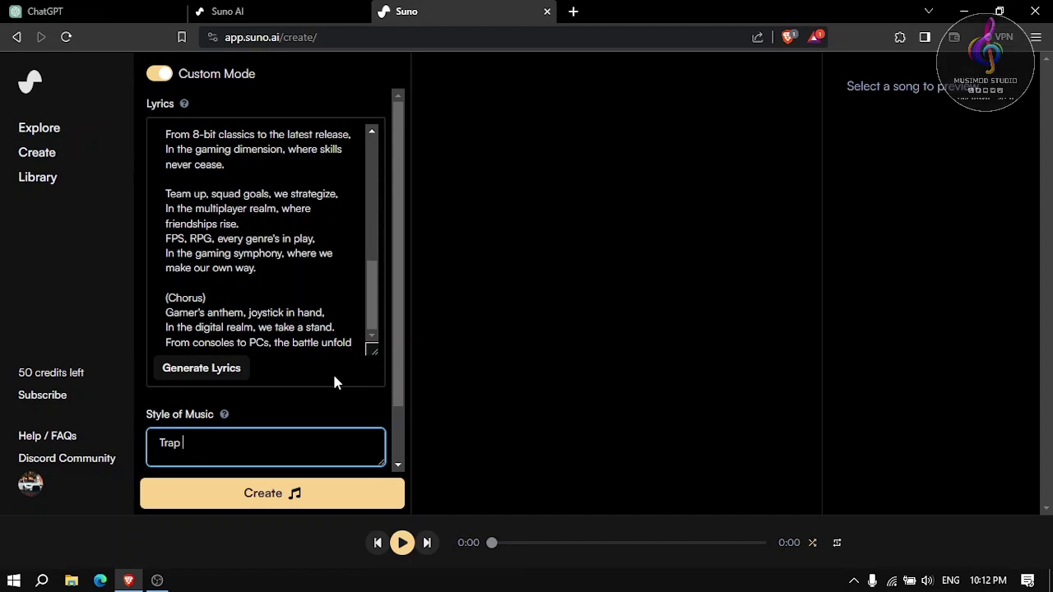
pyautogui.write('bea')
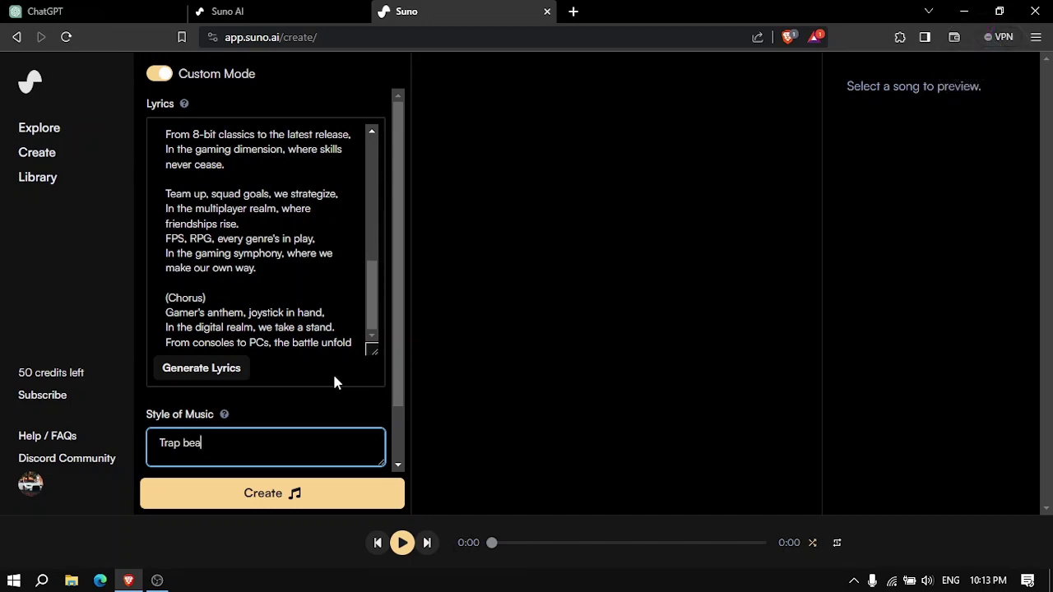
pyautogui.write('t')
pyautogui.press('Home')
pyautogui.write('Rap with a')
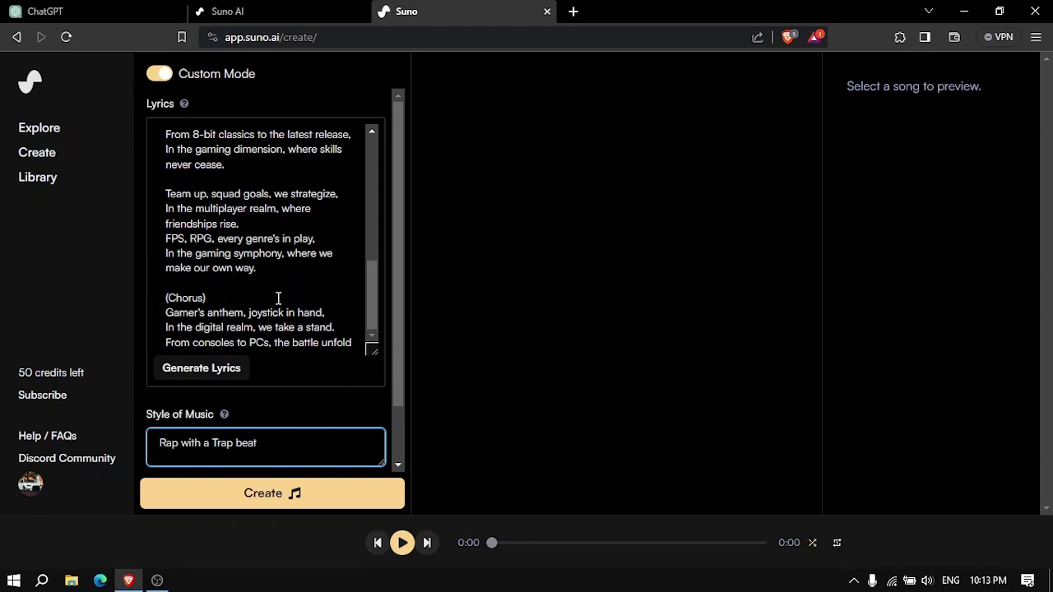
pyautogui.scroll(10, 278, 298)
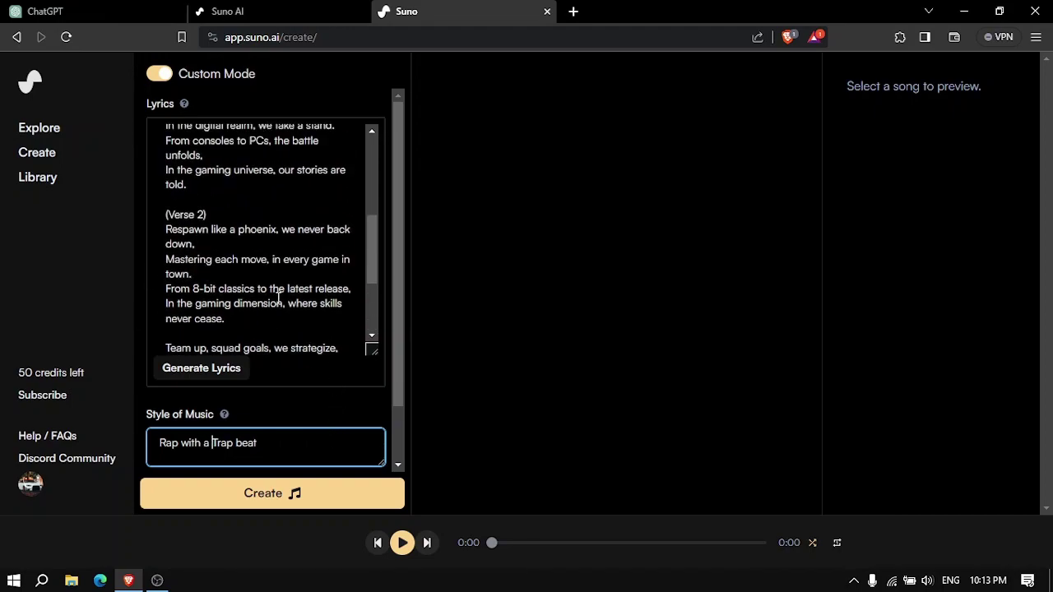
pyautogui.click(251, 498)
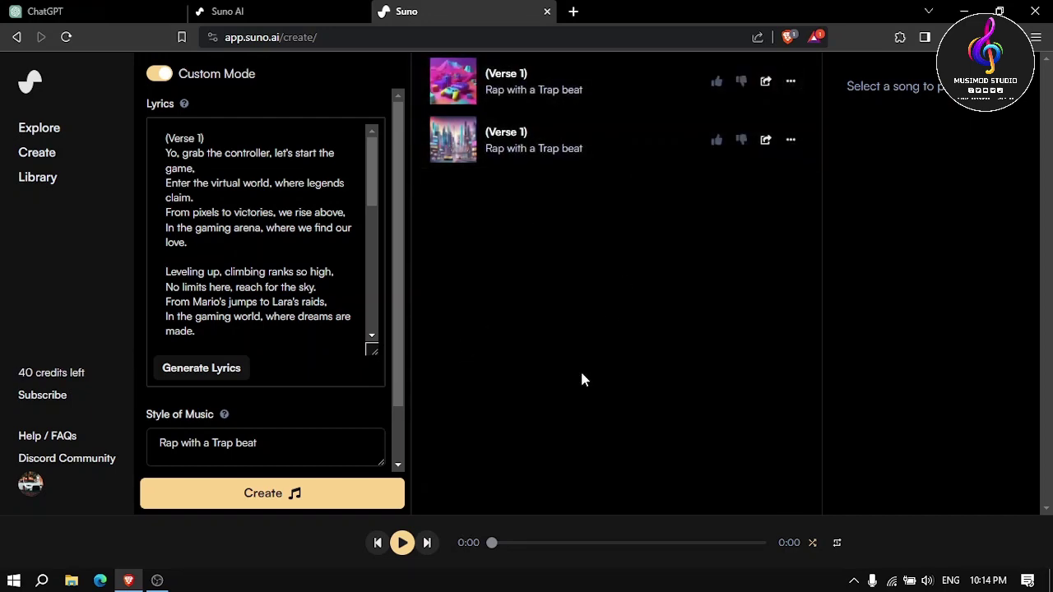
# Step: Play the first Trap beat song and scroll through its lyrics
pyautogui.click(452, 90)
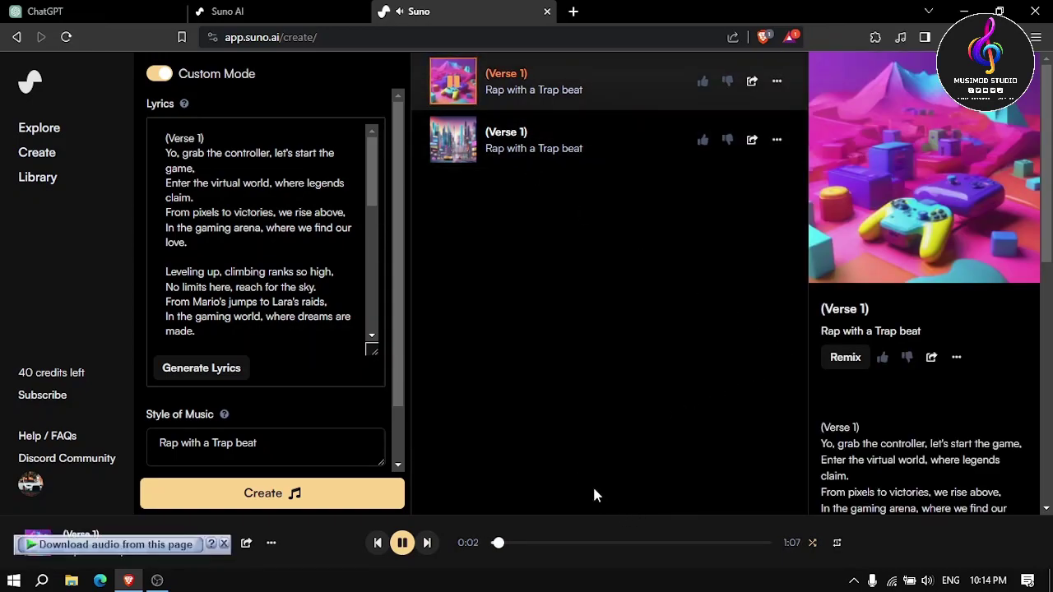
pyautogui.scroll(-2, 899, 506)
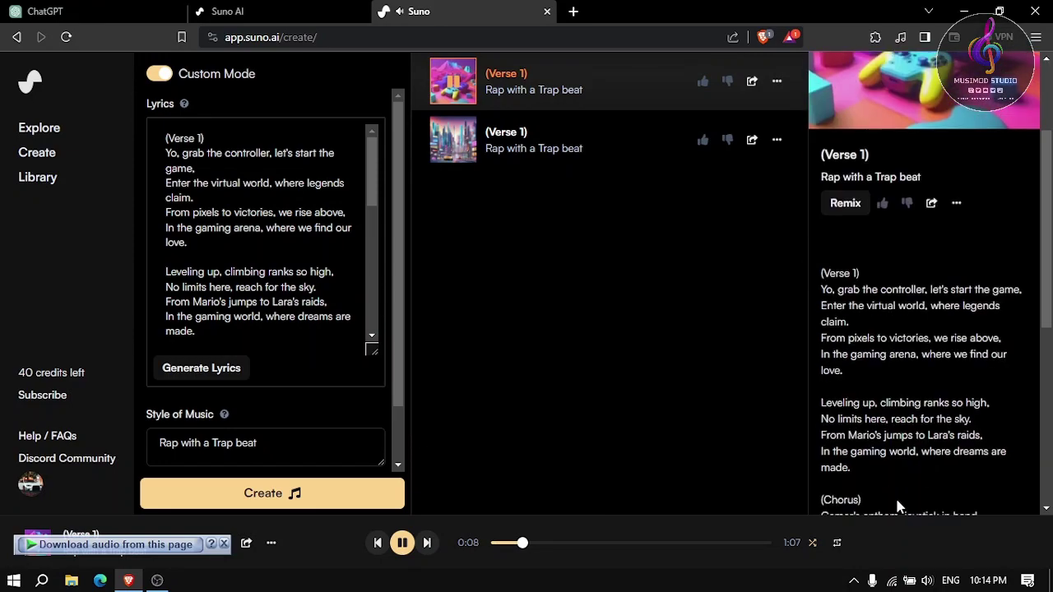
pyautogui.scroll(-1, 895, 496)
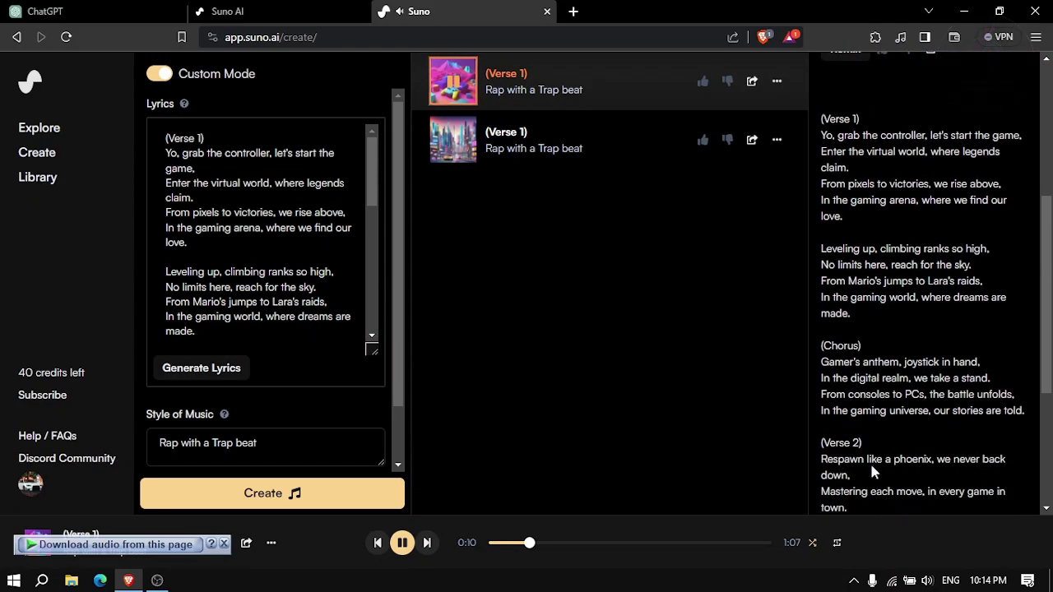
pyautogui.scroll(1, 872, 464)
# Step: Play the second Trap beat song, then pause it at 0:20
pyautogui.click(463, 148)
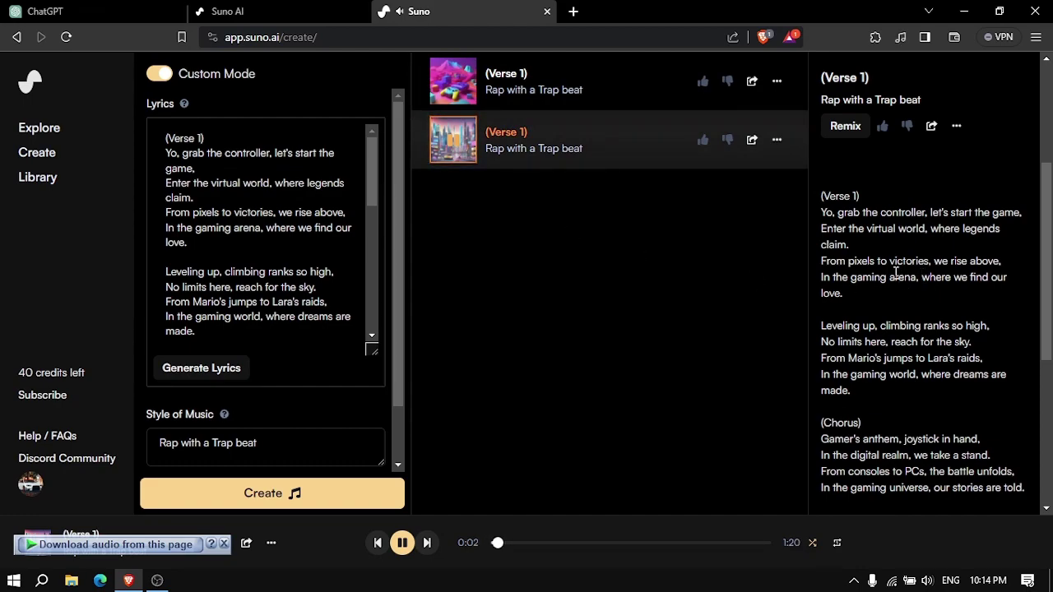
pyautogui.scroll(1, 935, 234)
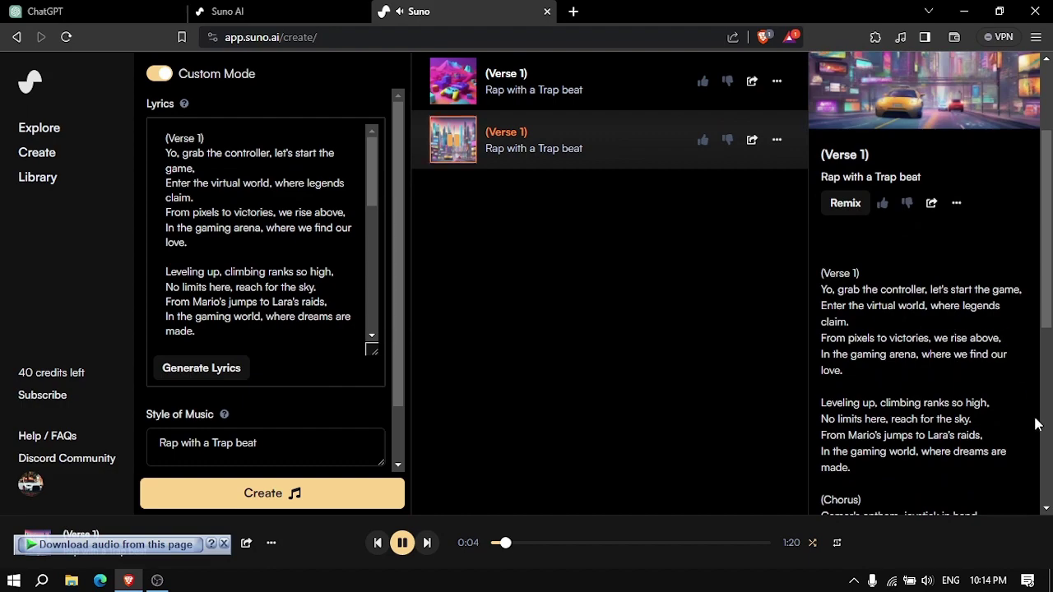
pyautogui.click(468, 158)
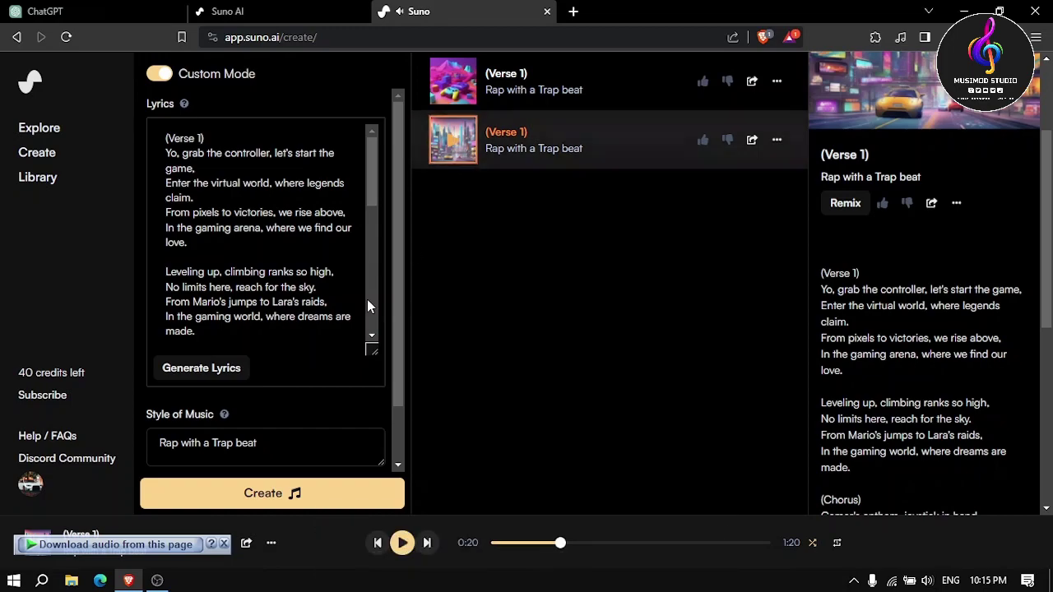
# Step: Replace 'Trap' with 'Edm' in the style, making it 'Rap with a Edm beat', and create two more songs
pyautogui.click(260, 445)
pyautogui.click(235, 448)
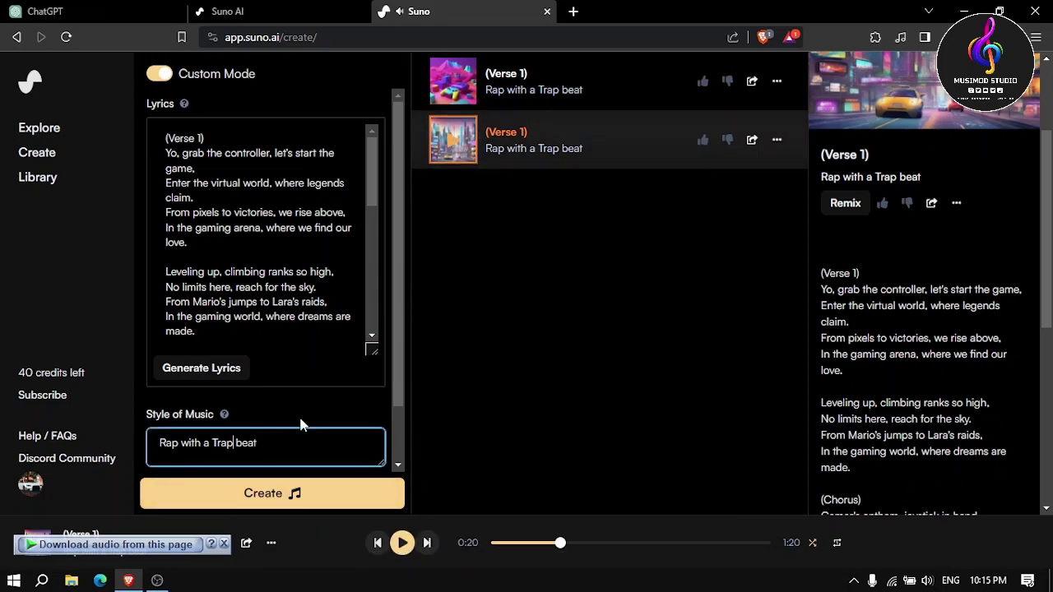
pyautogui.press('BackSpace')
pyautogui.press('BackSpace')
pyautogui.press('BackSpace')
pyautogui.press('BackSpace')
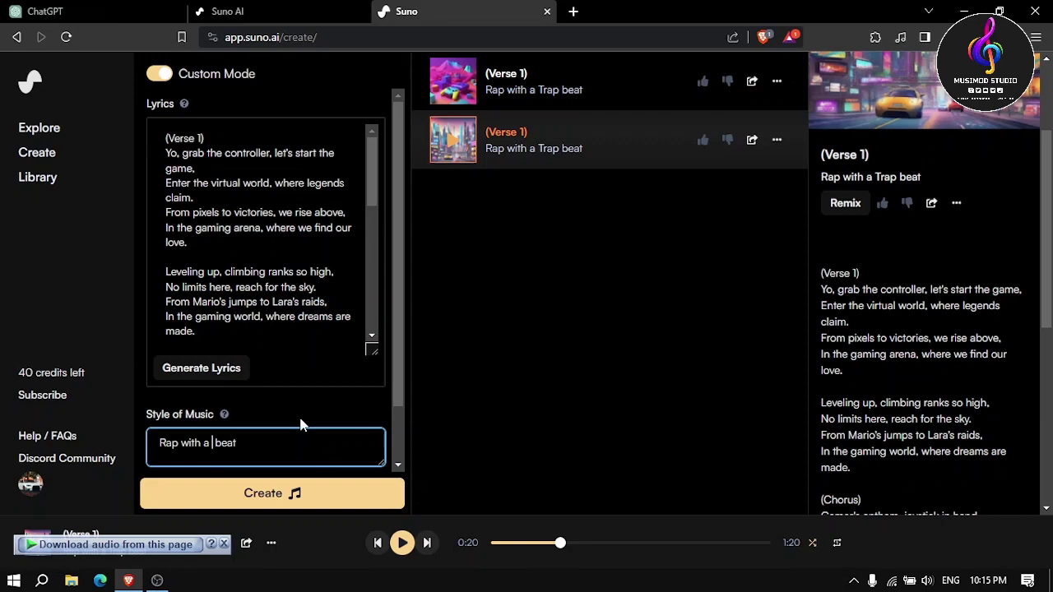
pyautogui.write('Edm')
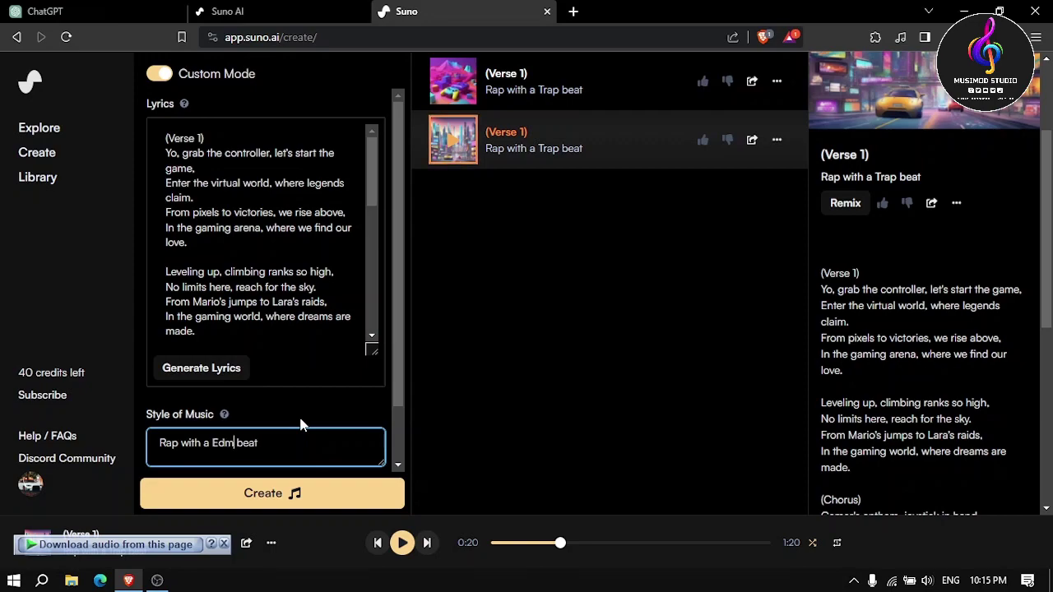
pyautogui.press('Return')
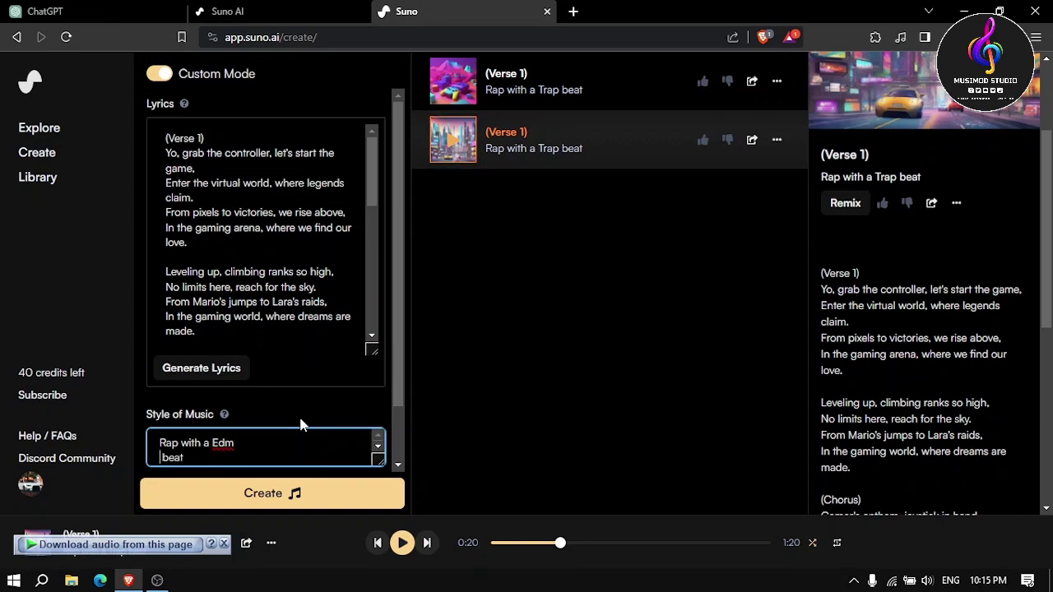
pyautogui.press('BackSpace')
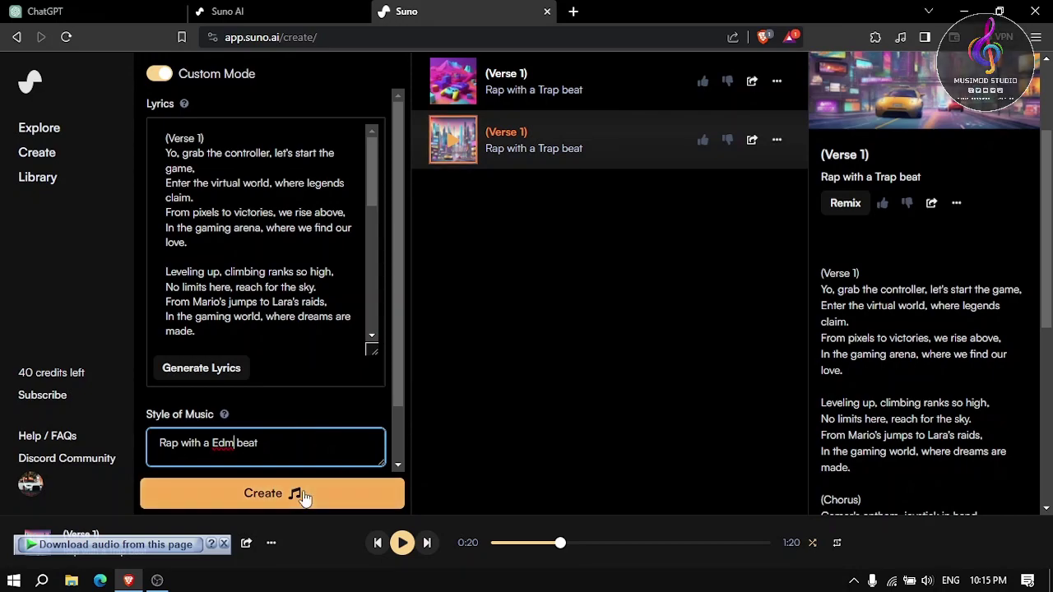
pyautogui.click(303, 491)
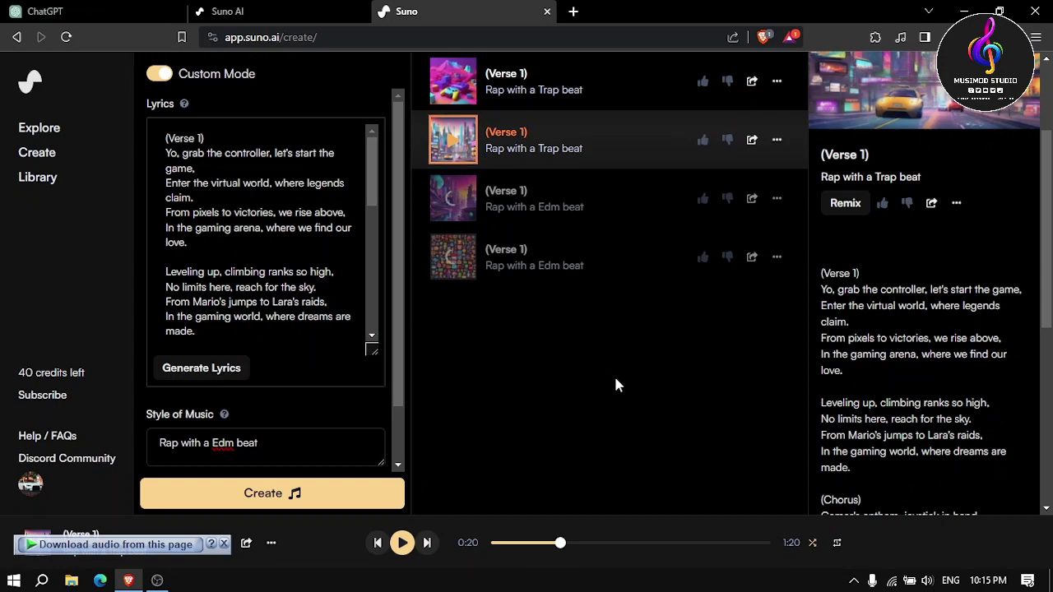
# Step: Play the first Edm beat song and skip ahead toward its end
pyautogui.click(527, 208)
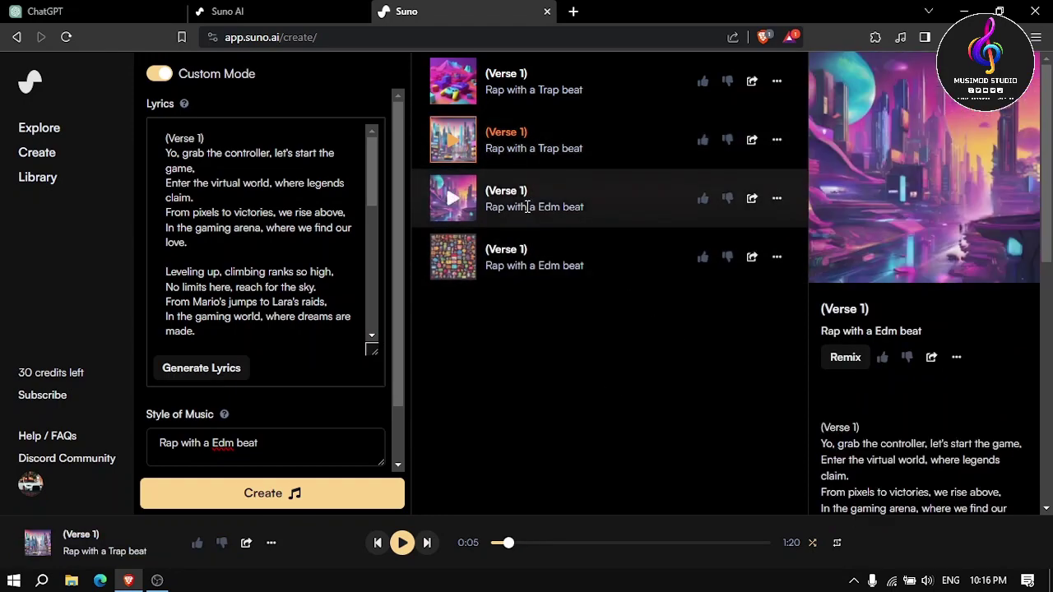
pyautogui.click(465, 207)
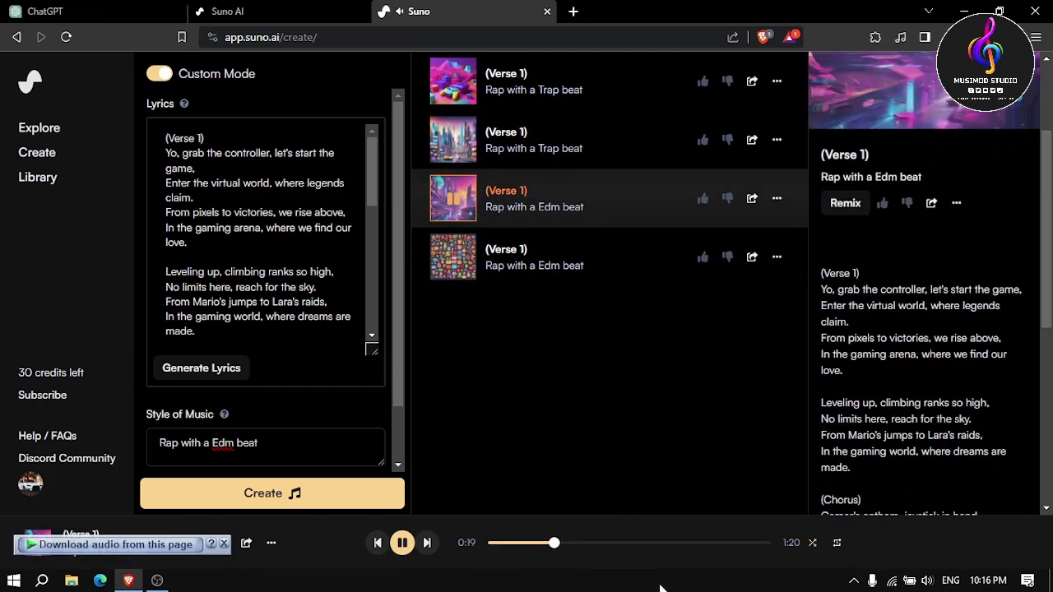
pyautogui.click(592, 545)
pyautogui.click(632, 543)
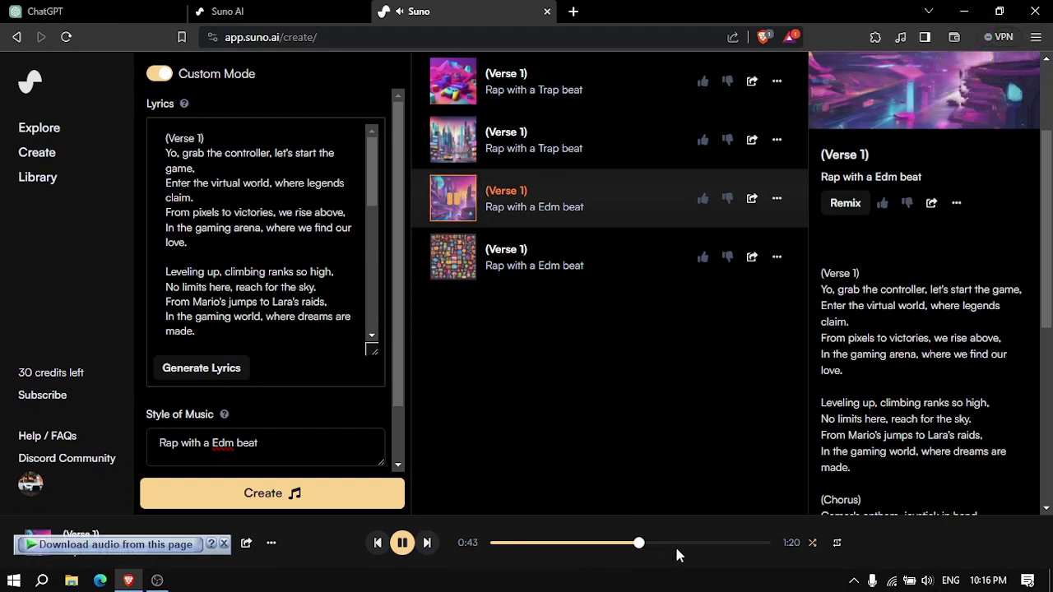
pyautogui.click(717, 545)
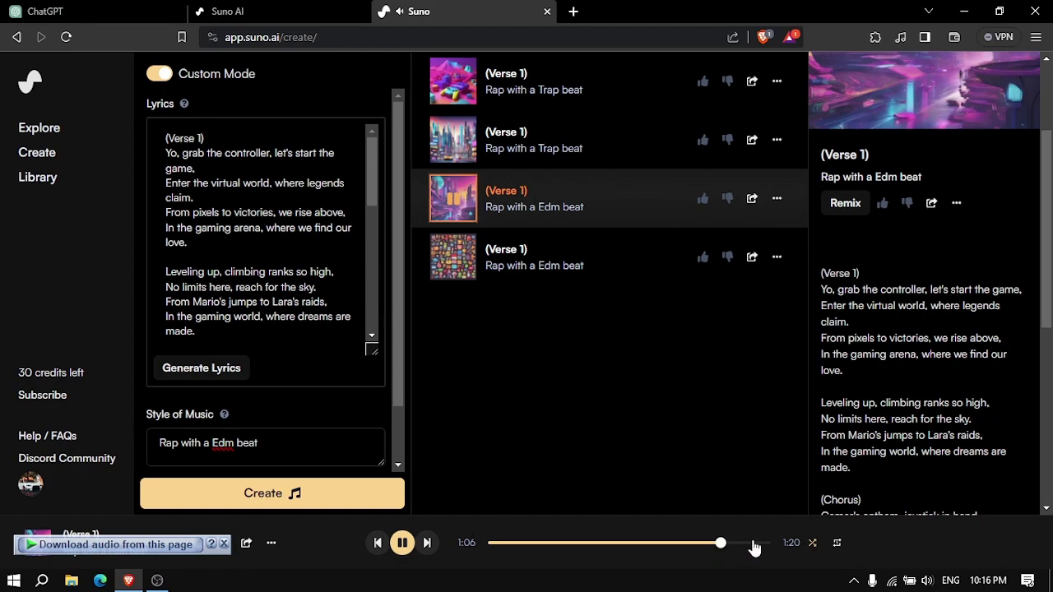
pyautogui.click(752, 545)
# Step: Play the second Edm beat song, follow its lyrics, and show its Download Video/Audio options
pyautogui.click(463, 260)
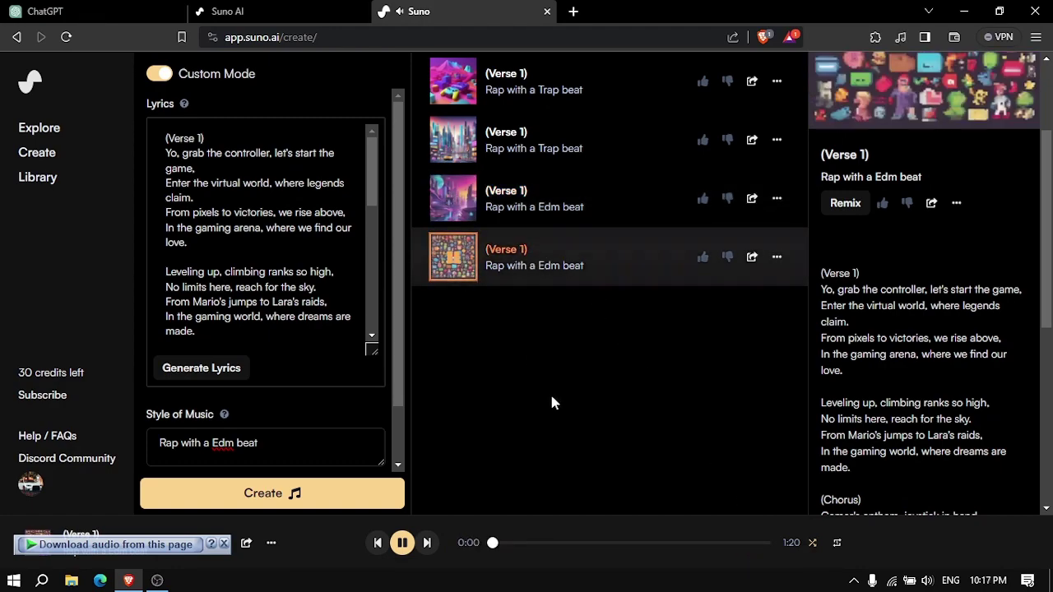
pyautogui.scroll(3, 823, 442)
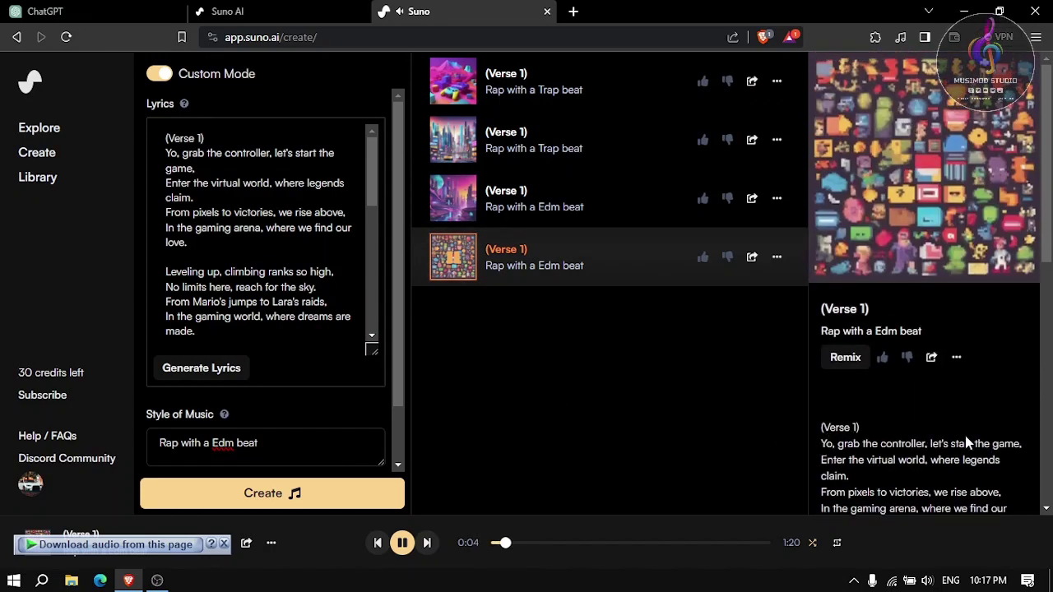
pyautogui.scroll(-1, 968, 442)
pyautogui.scroll(-1, 967, 443)
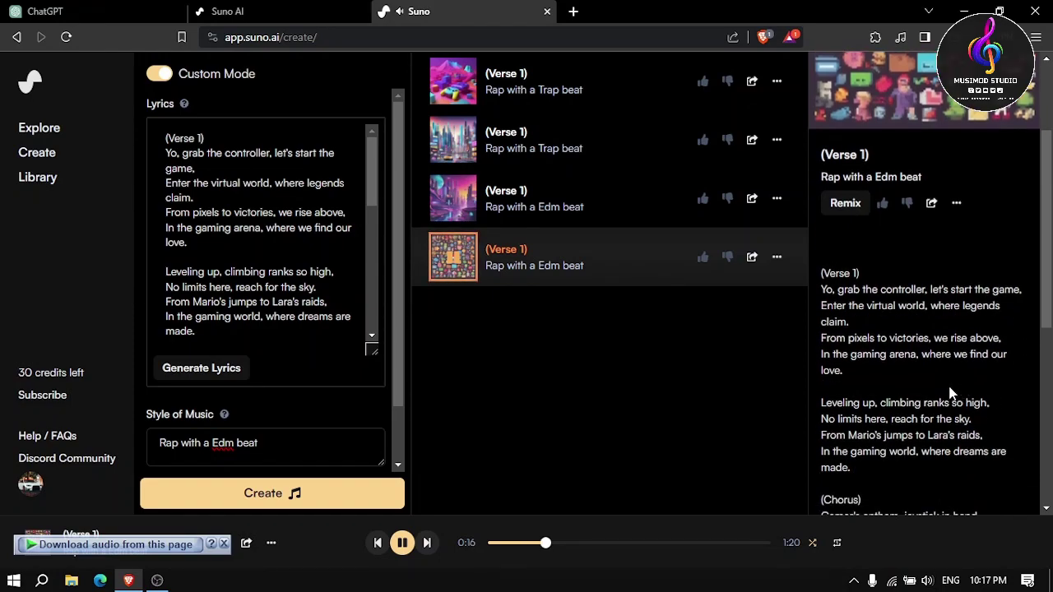
pyautogui.scroll(2, 959, 393)
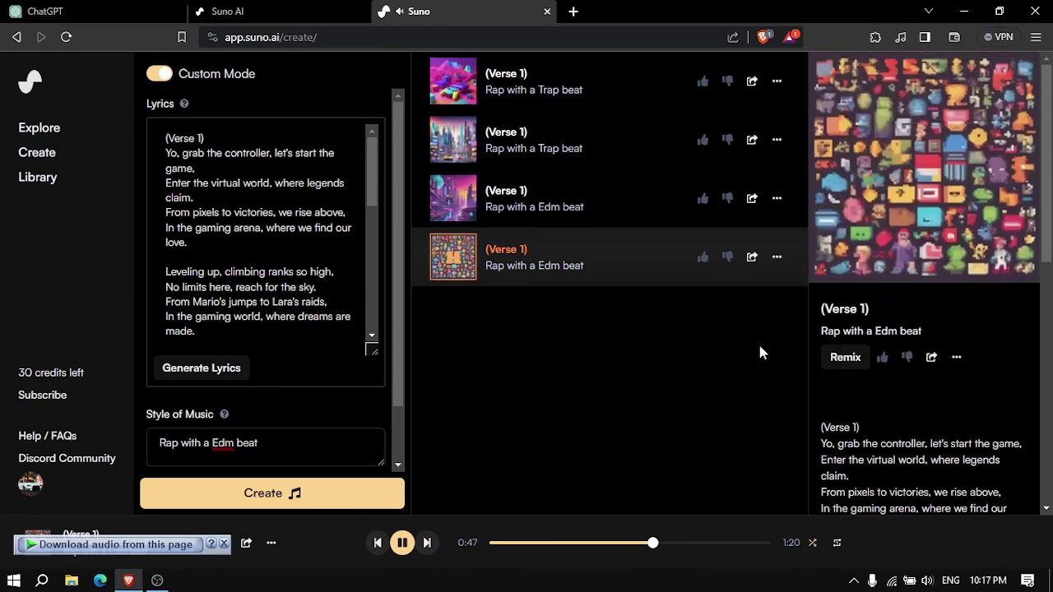
pyautogui.click(777, 259)
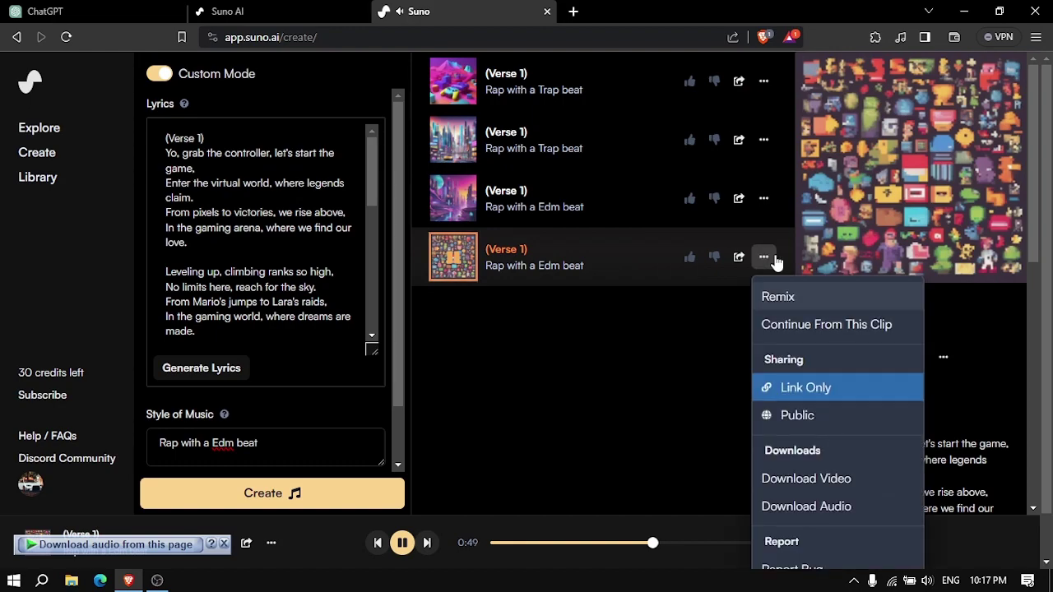